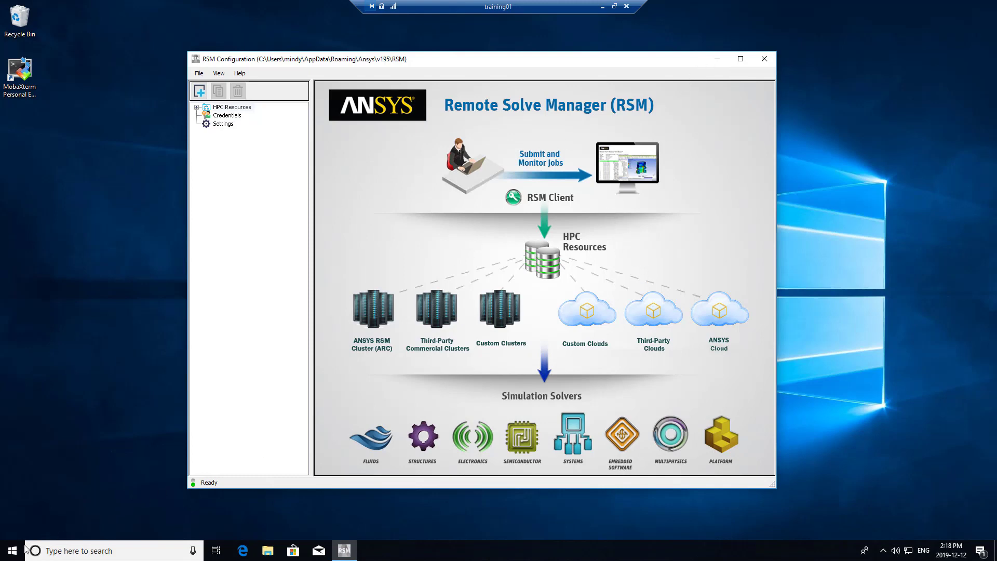
Close RSM Configuration and launch Command Prompt as administrator from a Start search for cmd
left_click(763, 59)
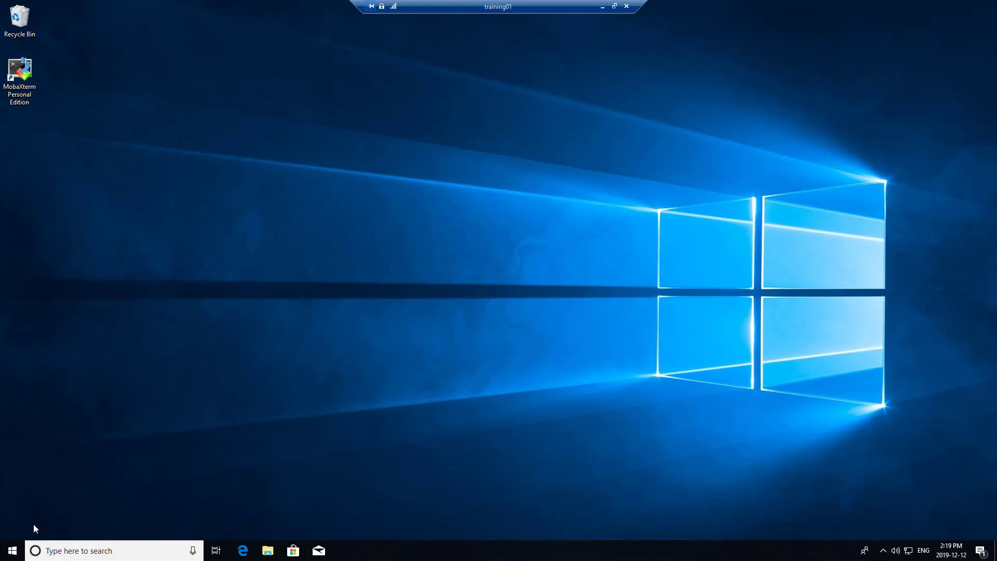
left_click(20, 550)
type("cmd")
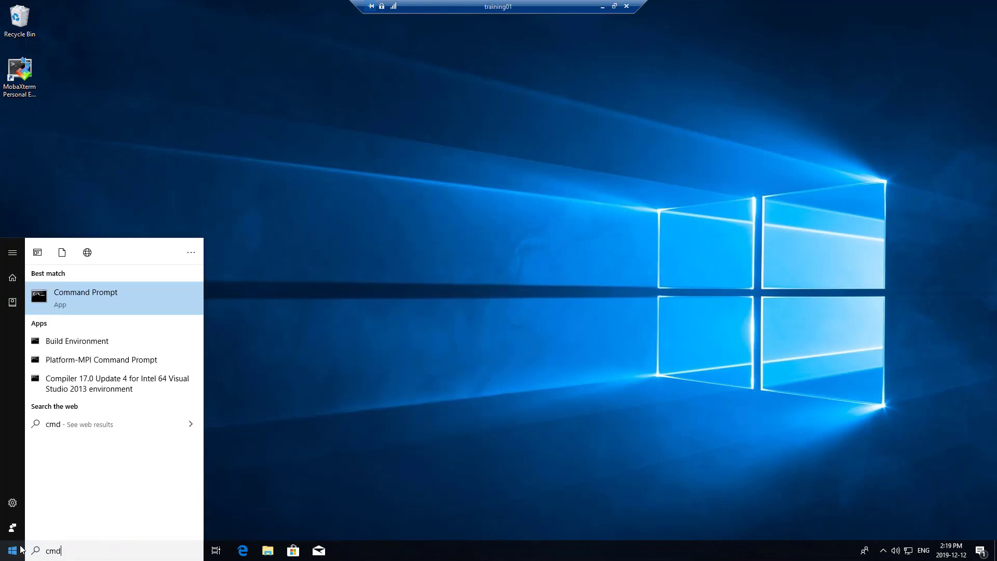
right_click(114, 288)
left_click(144, 301)
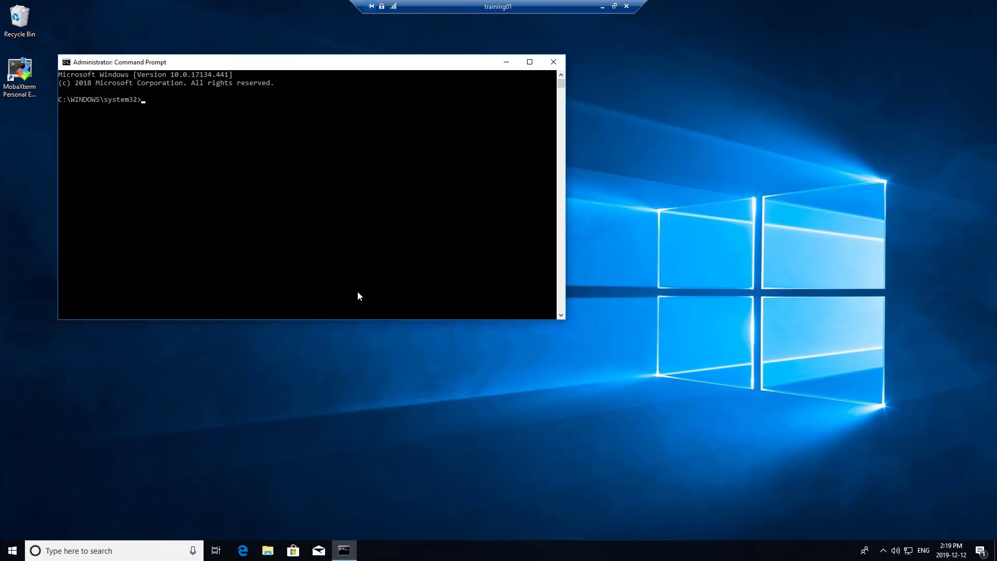
Browse File Explorer to C:\Program Files\ANSYS Inc\v195\RSM\bin and select its address-bar path
left_click(268, 551)
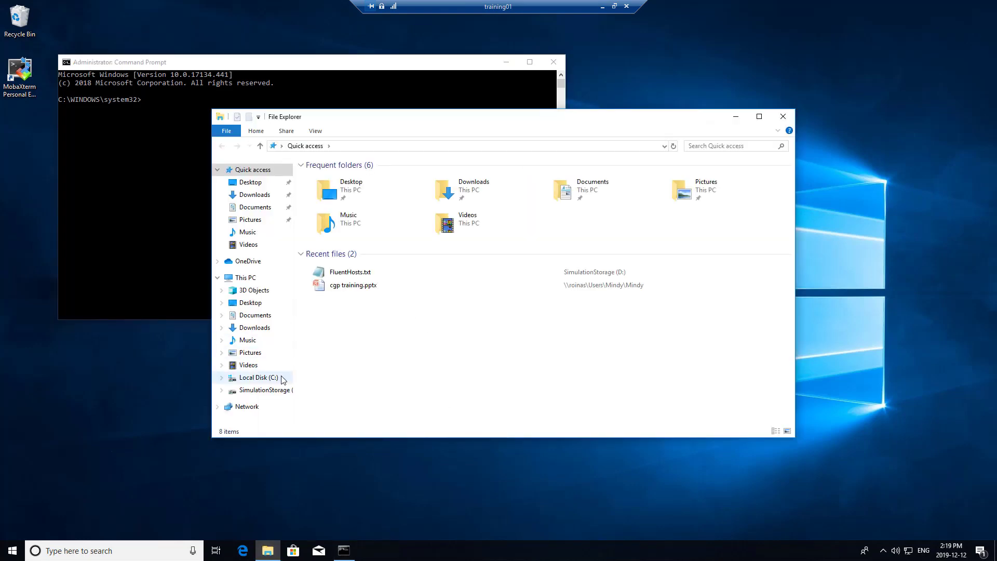
left_click(283, 378)
double_click(356, 231)
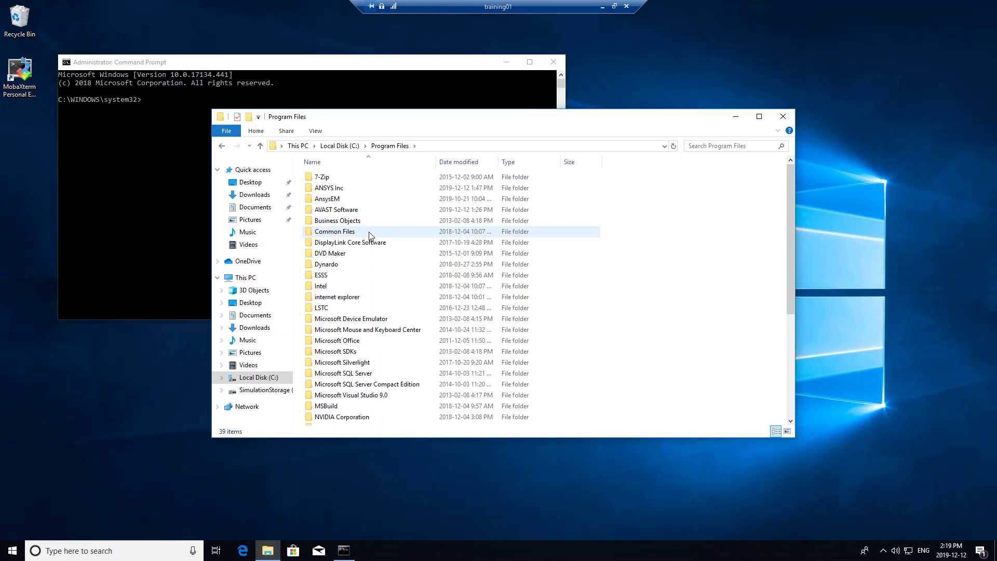
double_click(357, 186)
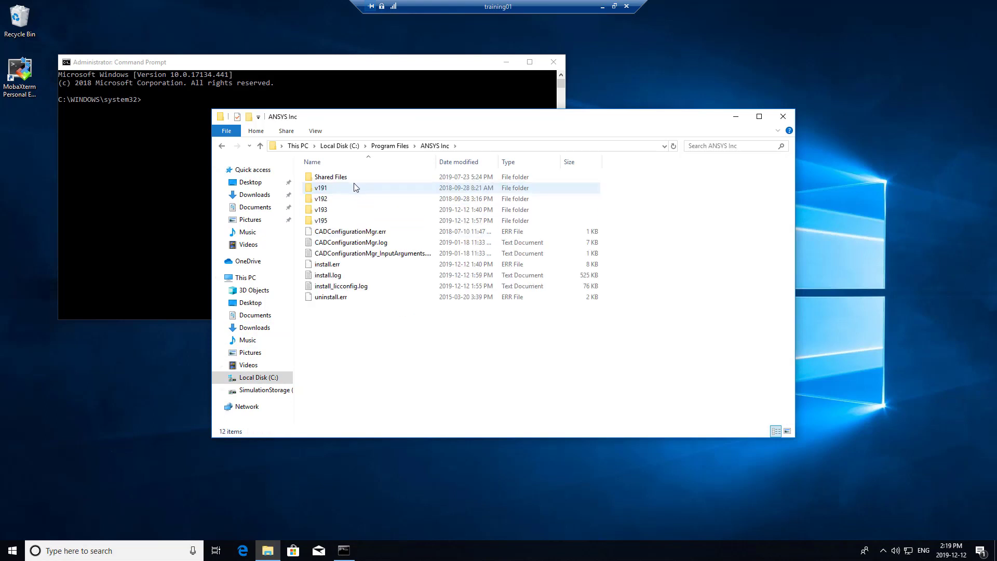
double_click(328, 222)
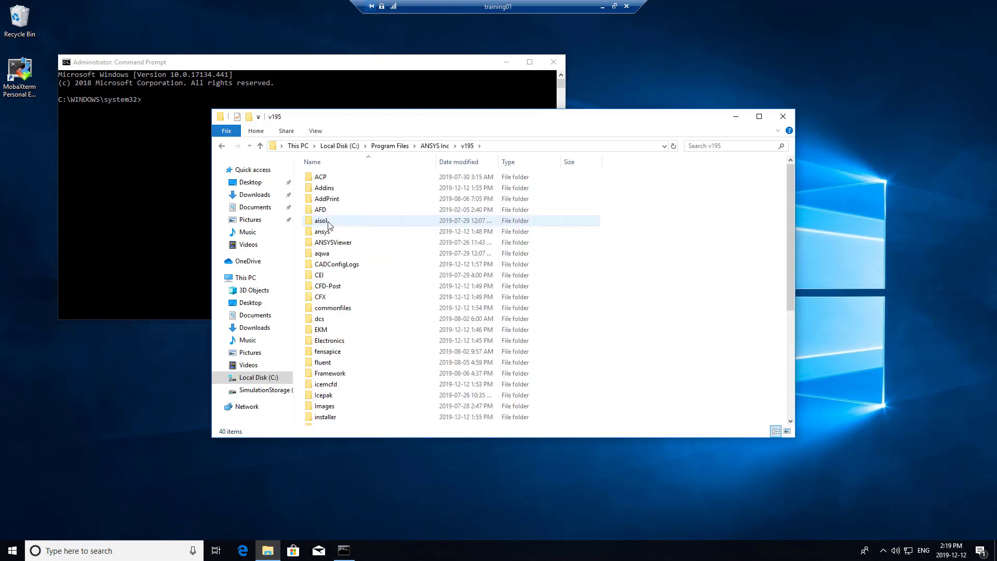
scroll(333, 298, "down", 4)
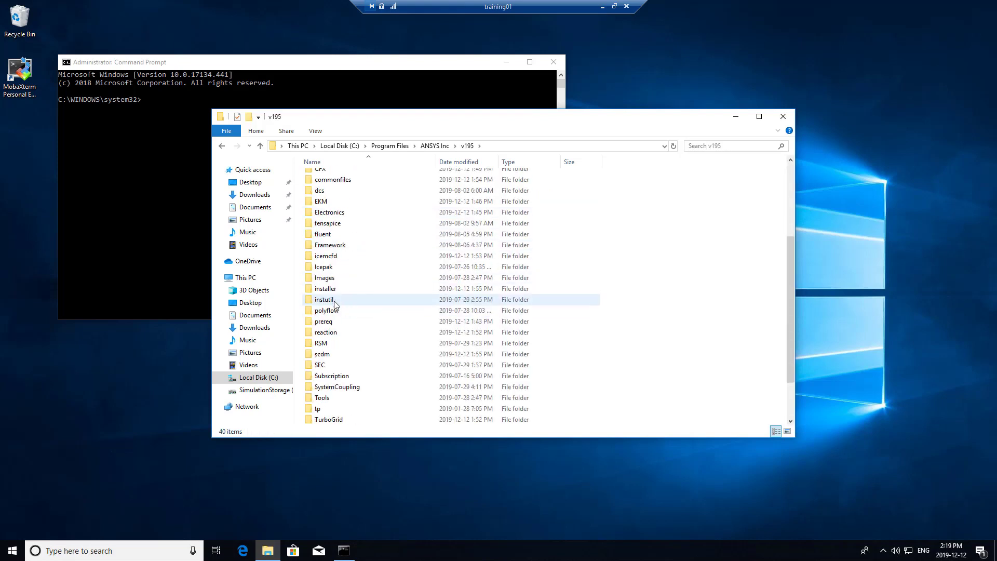
double_click(330, 342)
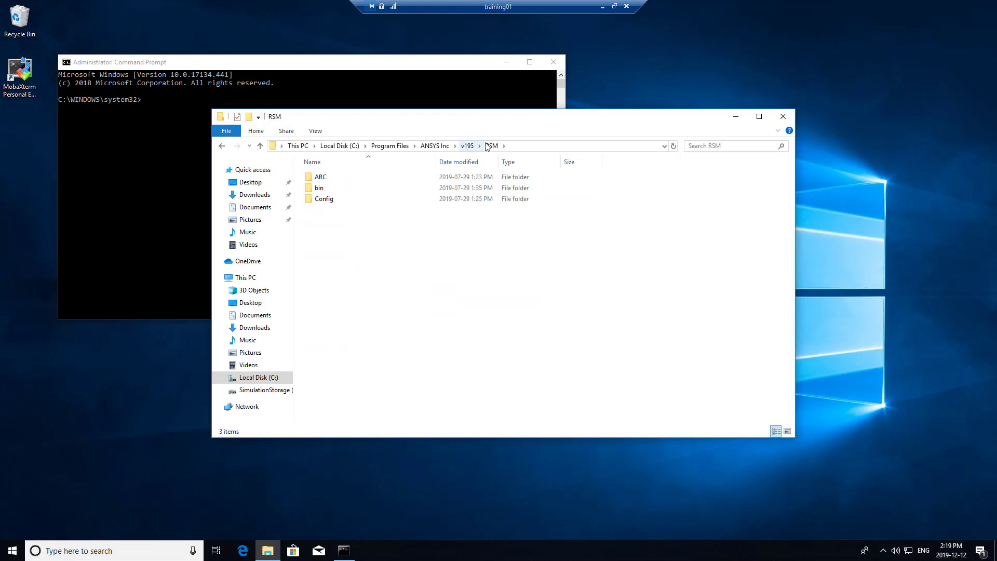
double_click(327, 189)
left_click(538, 150)
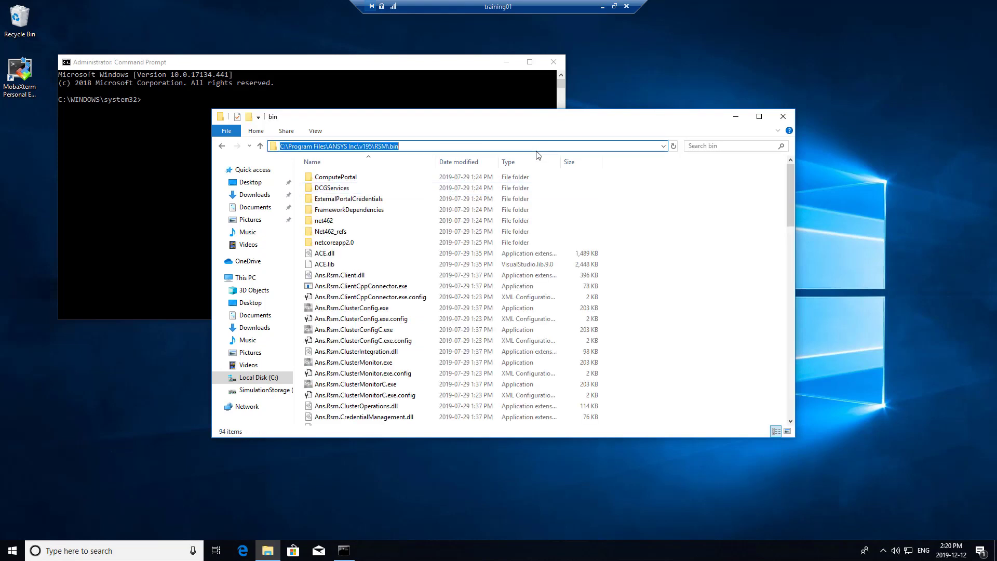
Change the Command Prompt into the pasted RSM bin folder path
left_click(146, 201)
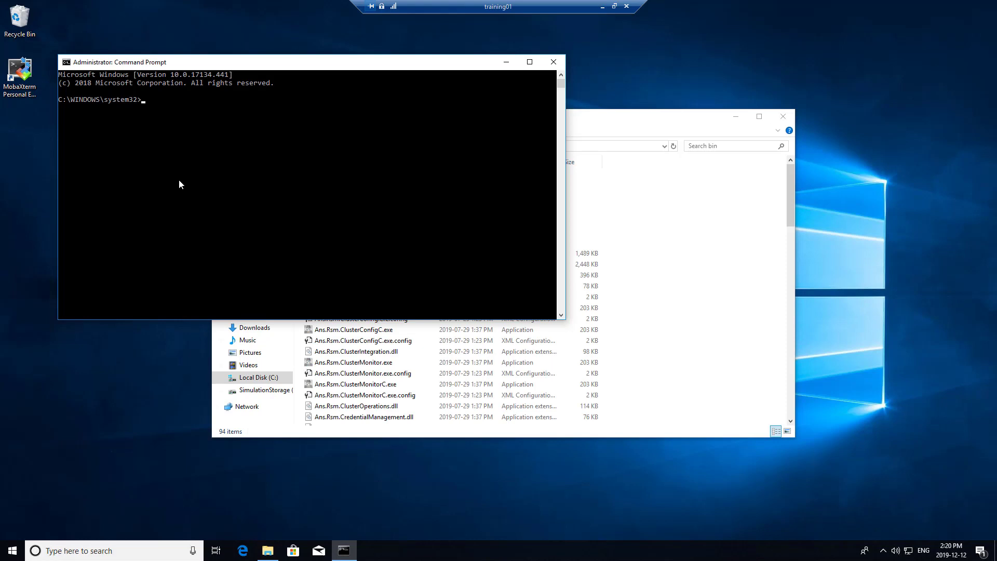
type("cd")
type("C:\\Program Files\\ANSYS Inc\\v195\\RSM\\bin")
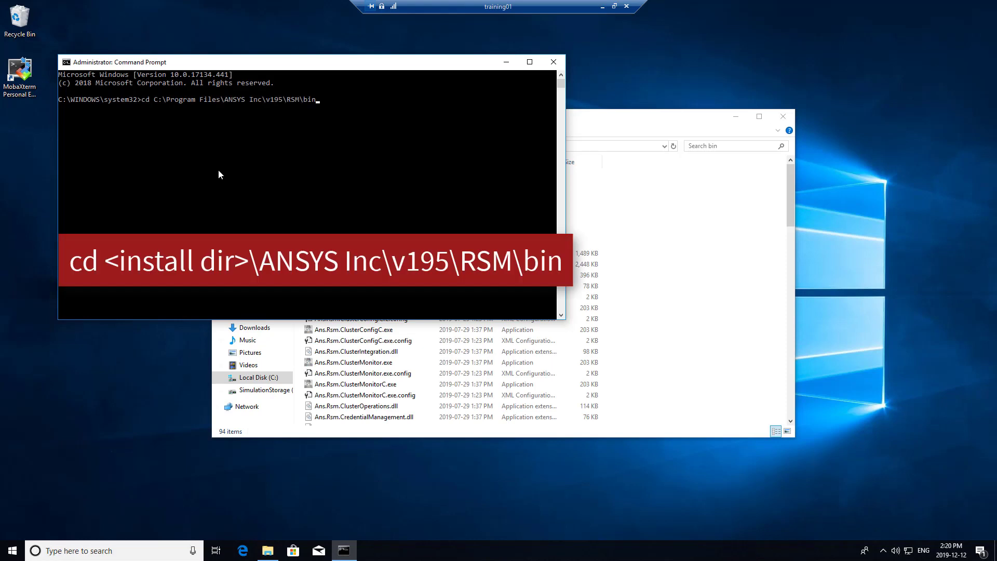
key("Return")
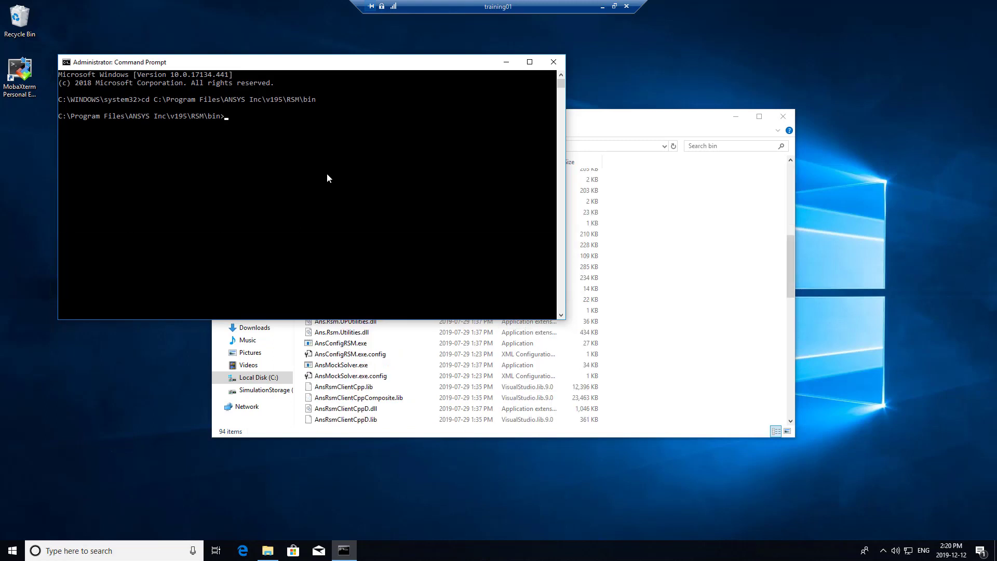
Run AnsConfigRSM.exe -launcher to install the RSM Launcher Service 2019 R3
type("ansconfigrs")
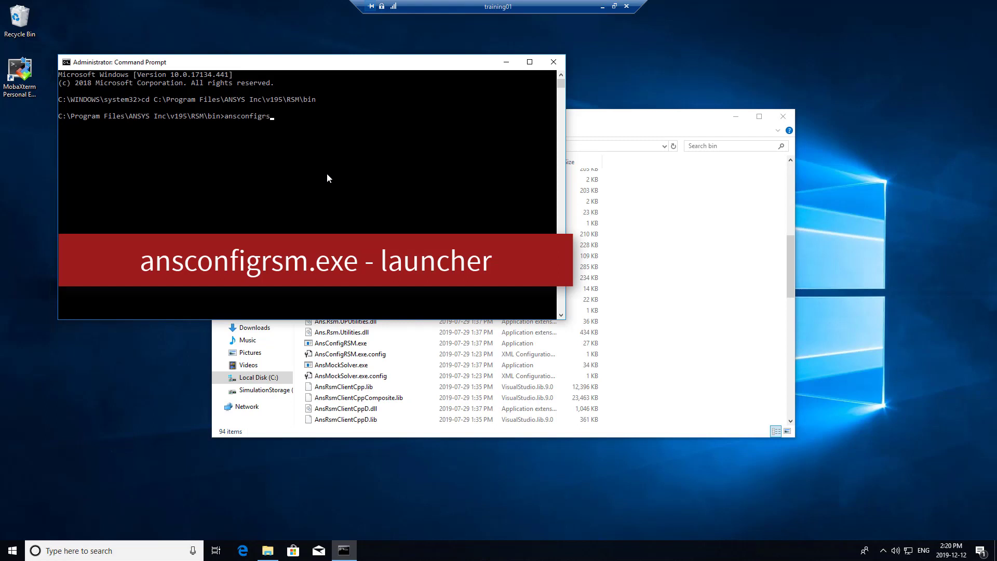
type("m.exe")
key("Tab")
type("-launcher")
key("Return")
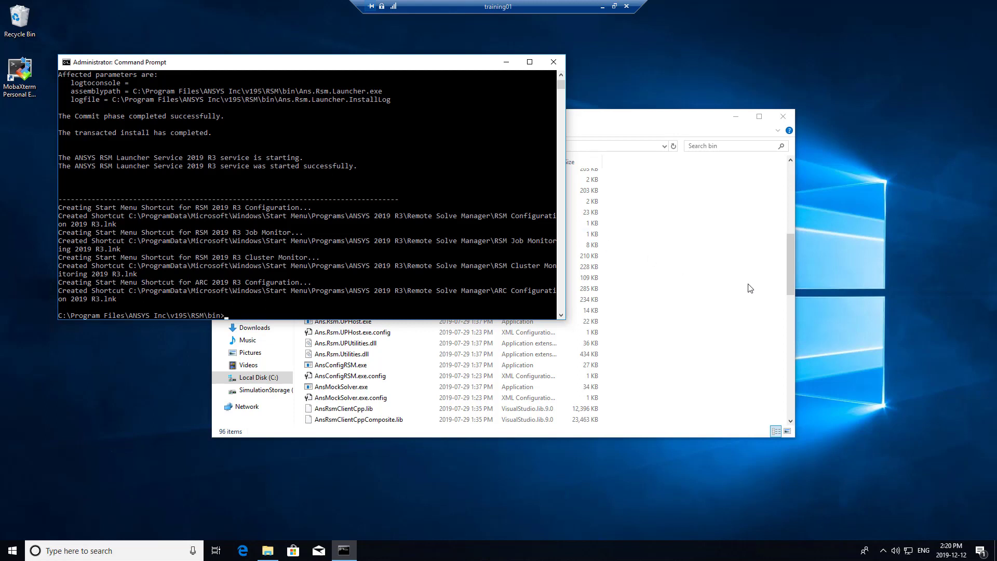
Navigate from the RSM folder into ARC\tools\winx64 and select that folder's full path
left_click(720, 286)
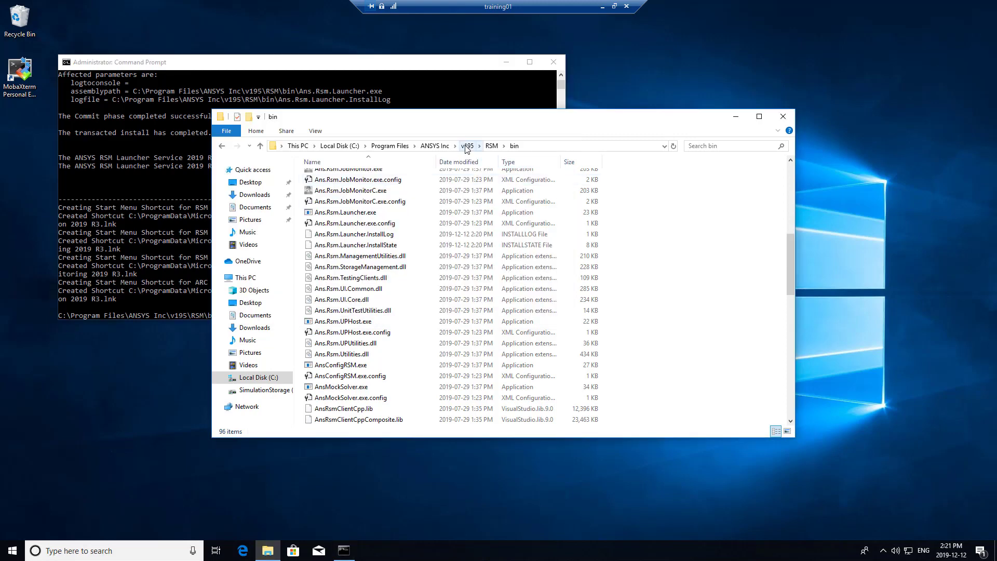
left_click(492, 147)
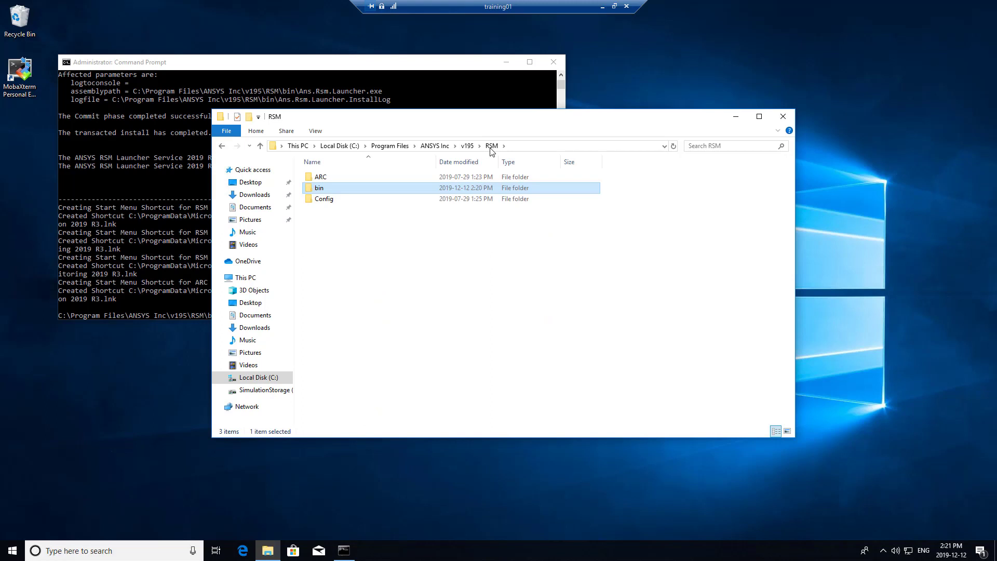
left_click(315, 178)
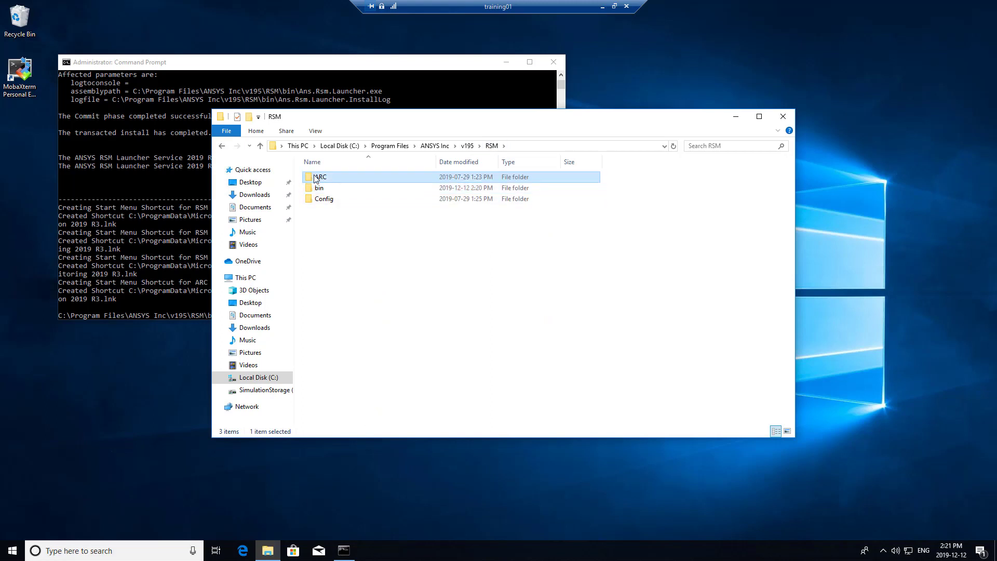
double_click(315, 178)
double_click(327, 188)
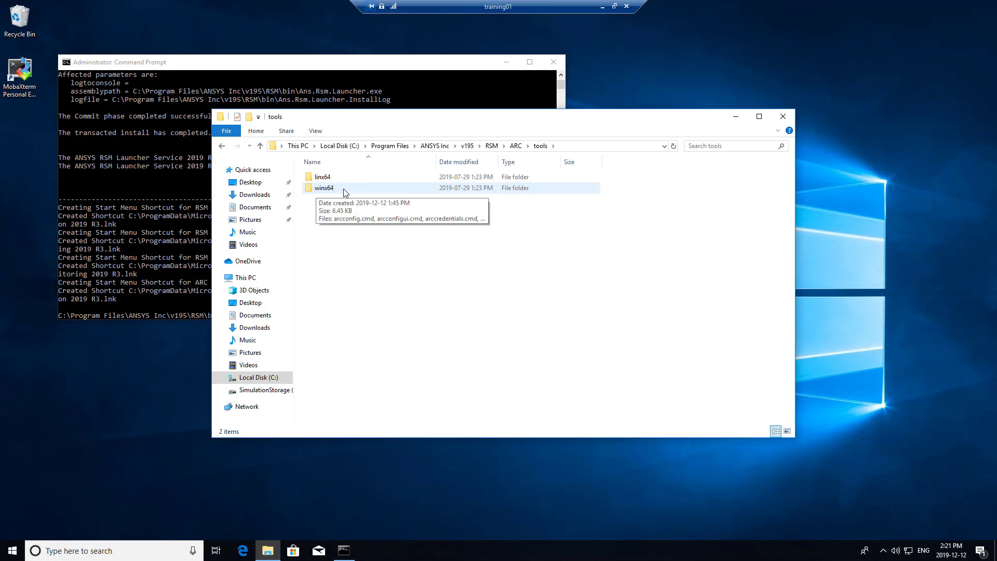
double_click(327, 190)
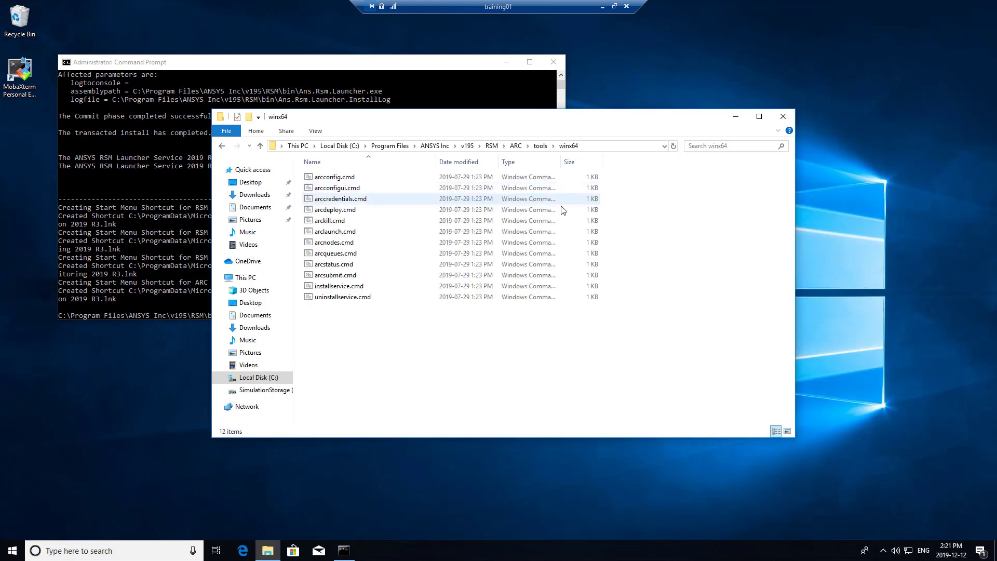
left_click(592, 147)
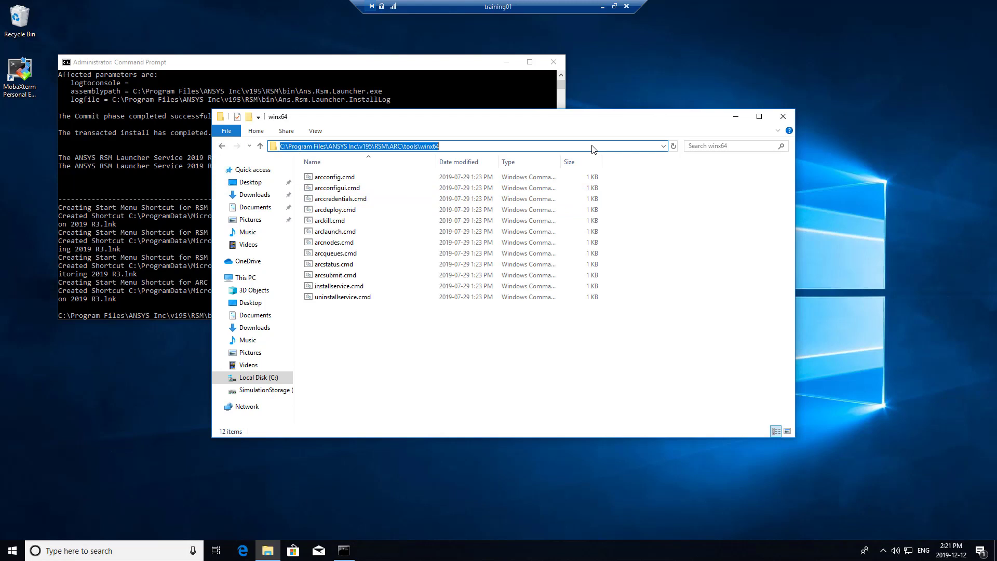
Change the Command Prompt directory to the pasted RSM\ARC\tools\winx64 path
left_click(155, 286)
type("cd")
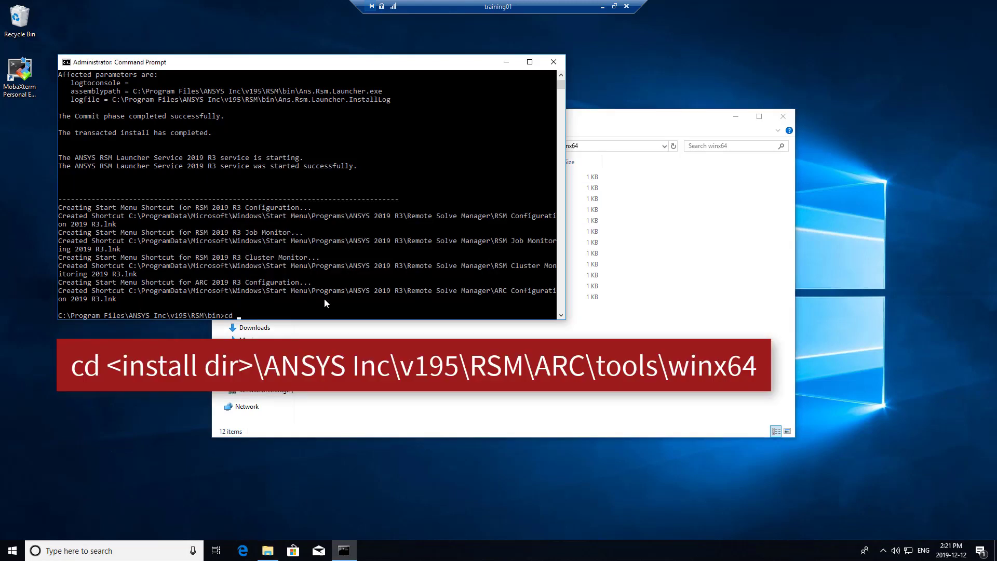
type("C:\\Program Files\\ANSYS Inc\\v195\\RSM\\ARC\\tools\\winx64")
key("Return")
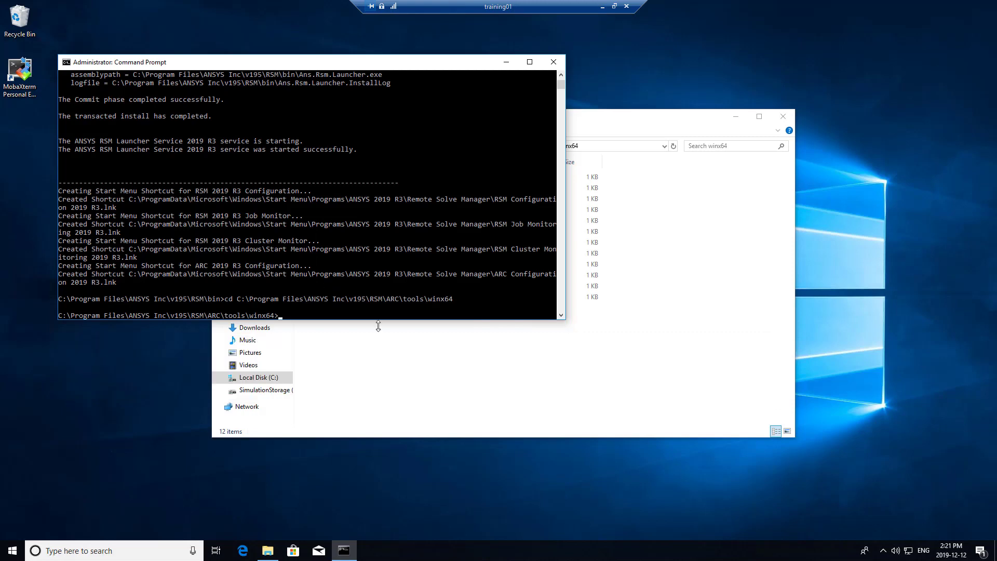
left_click(427, 378)
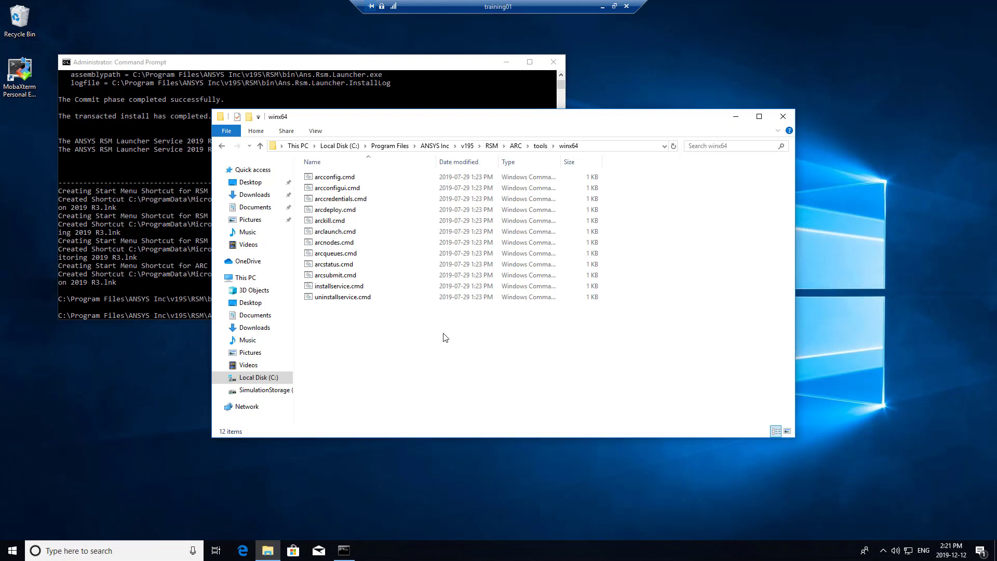
left_click(166, 238)
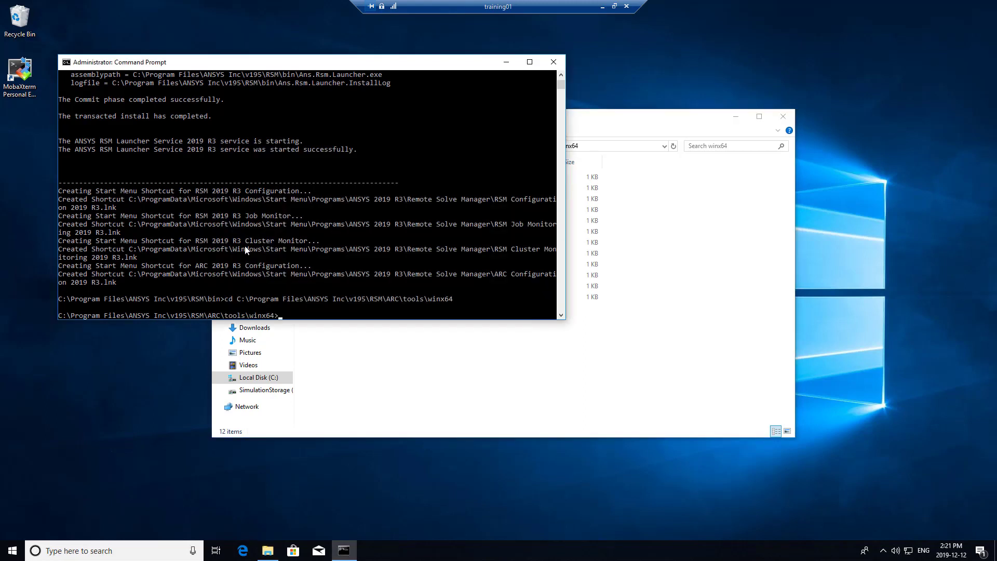
Run installservice -arcmaster -arcnode to start the RSM Cluster Node Service, then close the console
type("installservice")
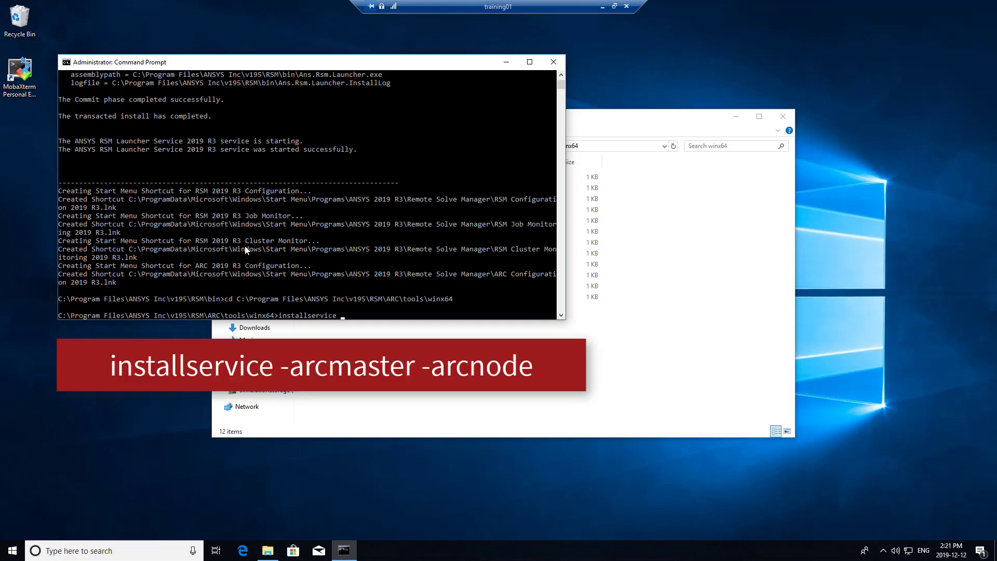
type(" -arcmaster")
type("-arcnode")
key("Return")
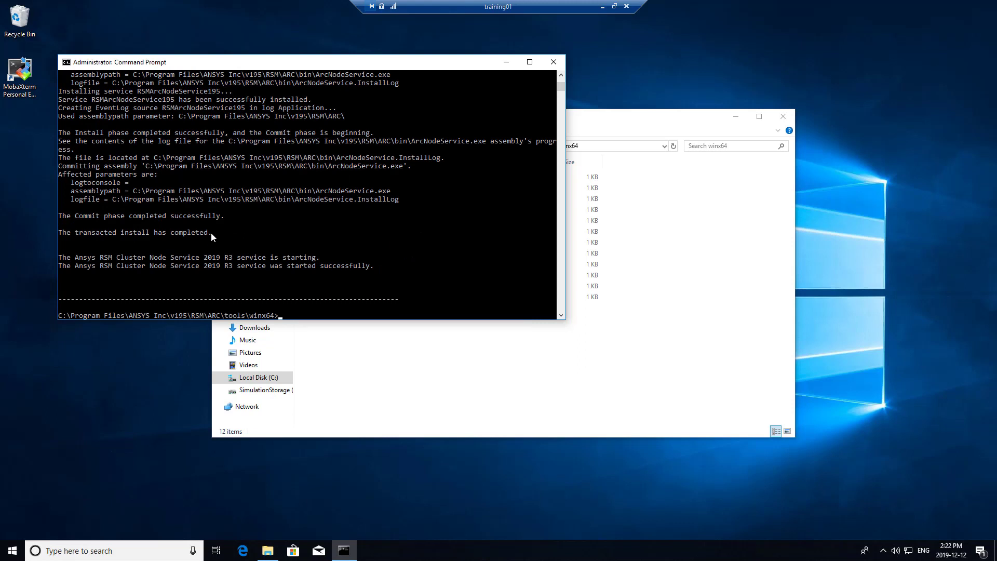
key("alt+F4")
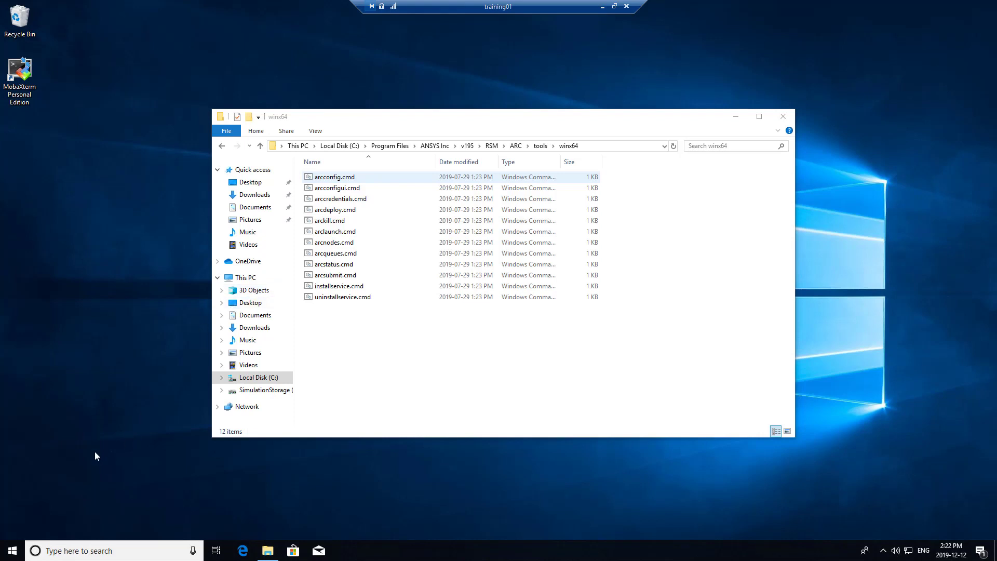
Launch RSM Configuration 2019 R3 from the ANSYS 2019 R3 Start menu group
left_click(12, 550)
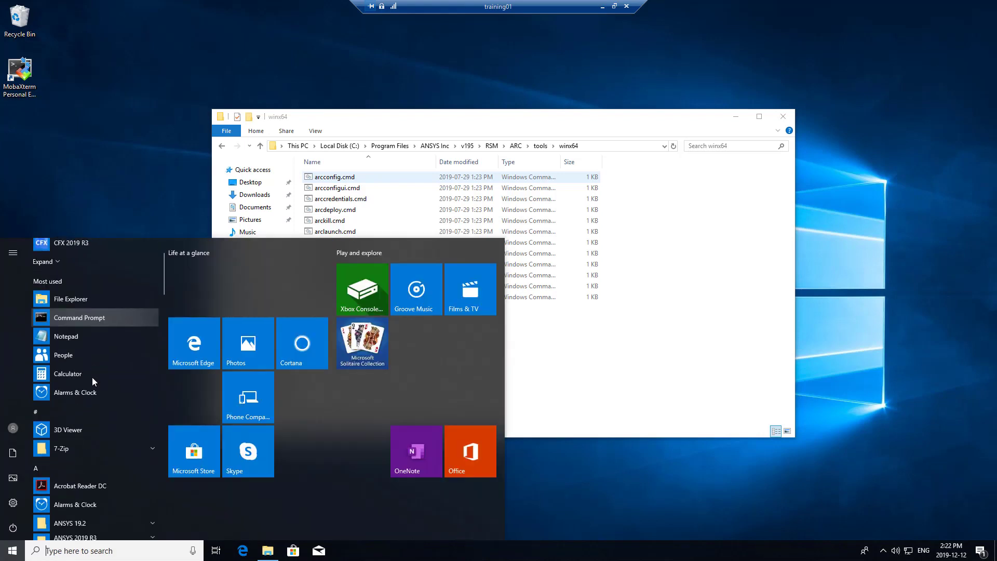
scroll(101, 382, "down", 4)
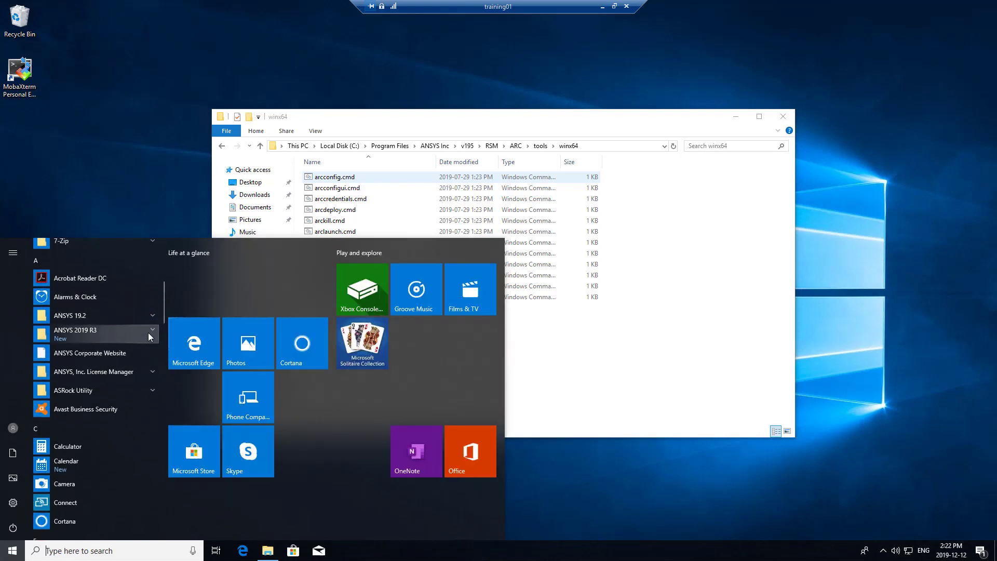
left_click(148, 334)
scroll(148, 334, "down", 3)
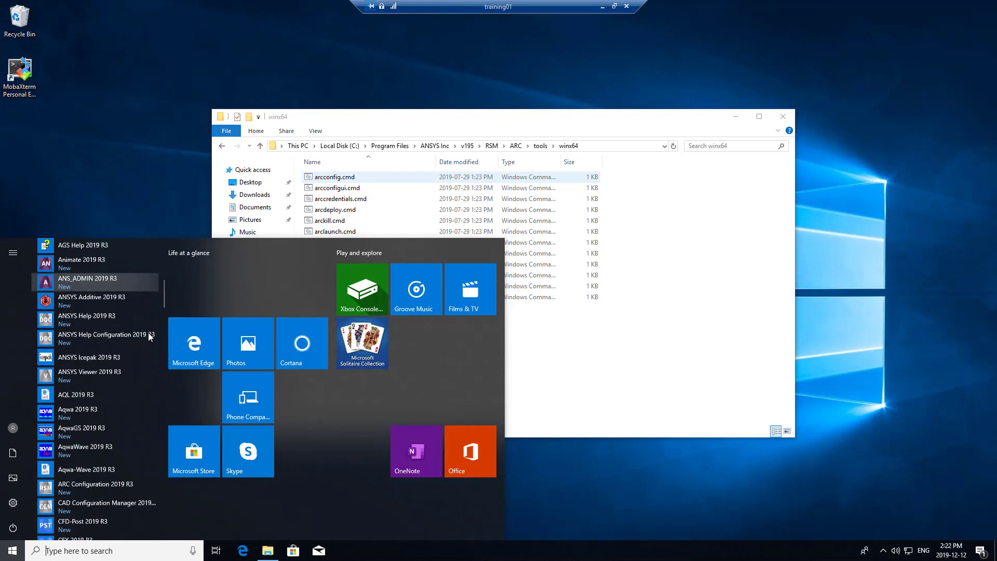
scroll(148, 333, "down", 6)
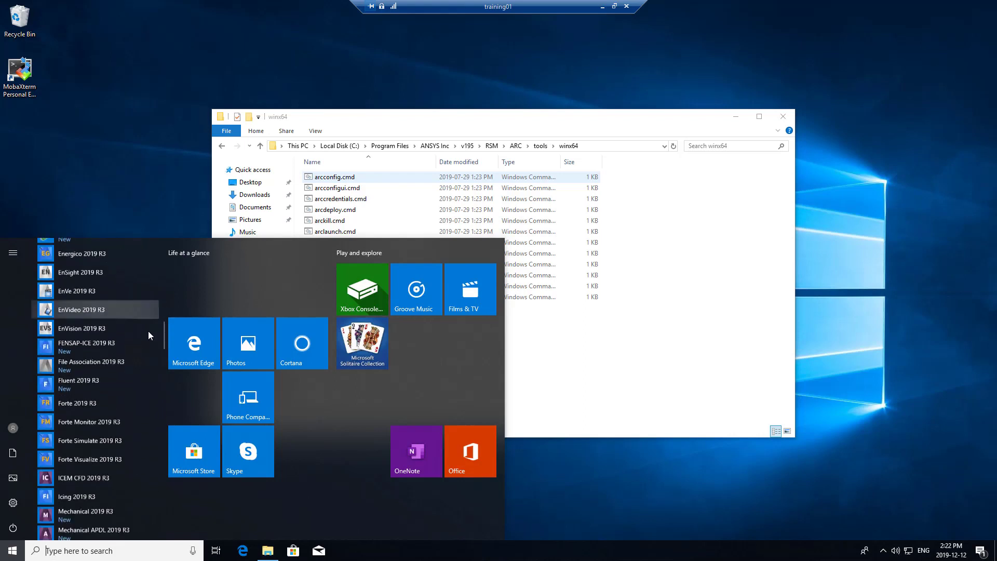
scroll(148, 331, "down", 4)
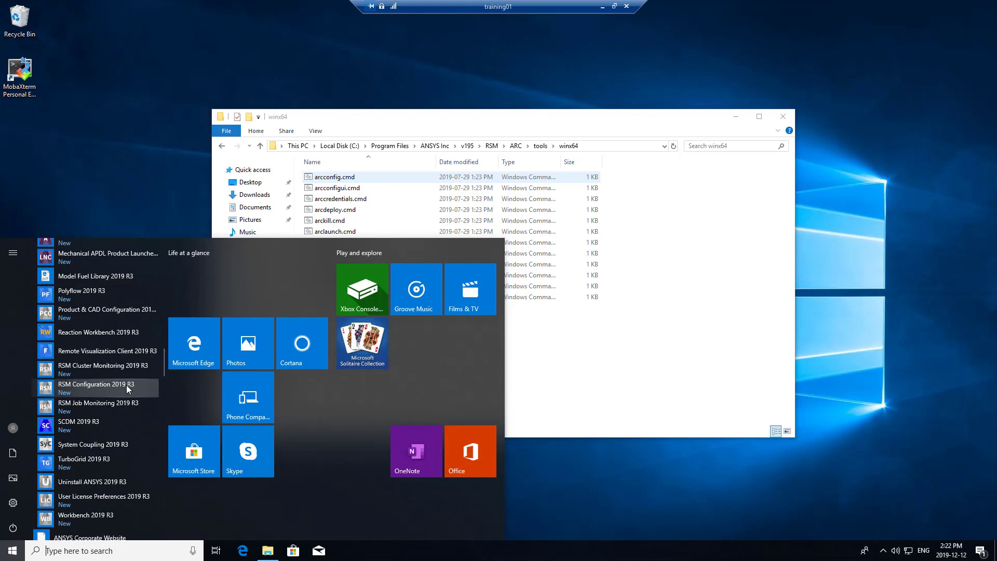
left_click(126, 385)
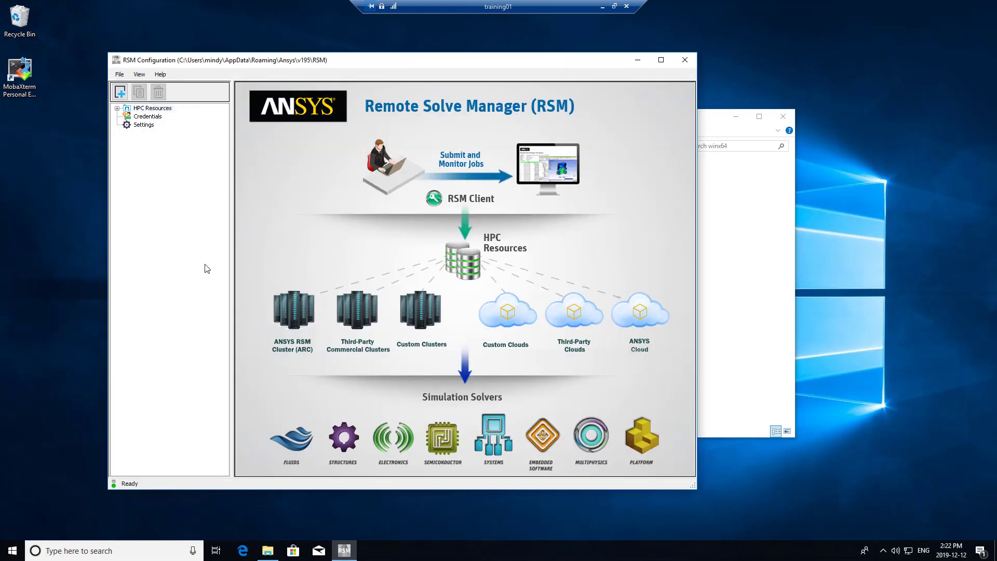
Select localhost, check its File Management settings, and show the Queues list with the Local queue
left_click(155, 117)
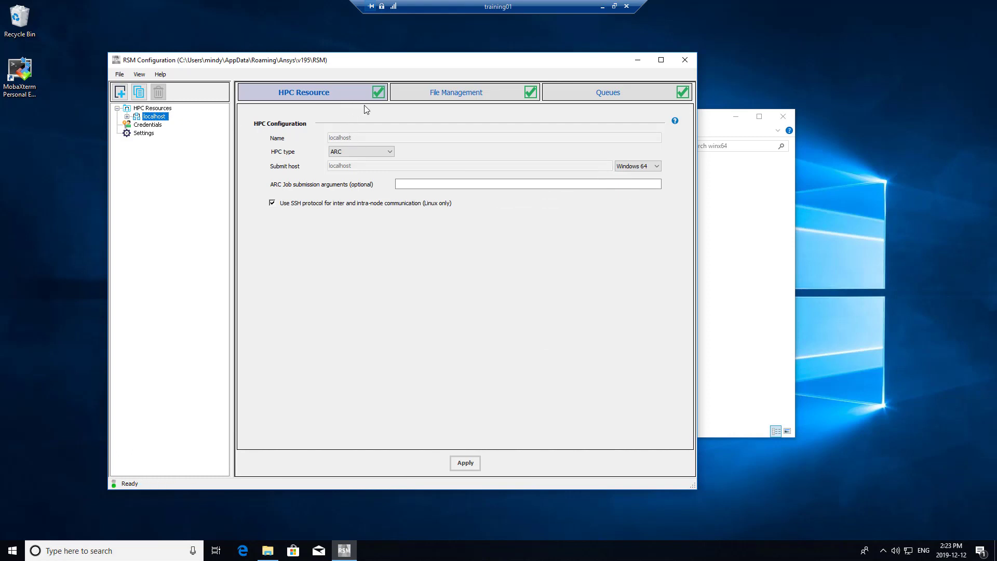
left_click(472, 101)
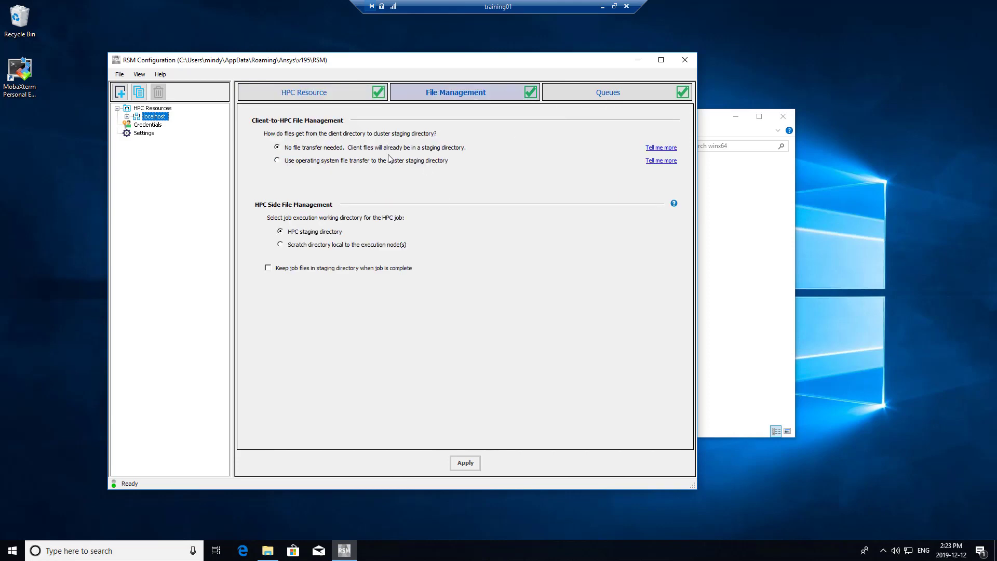
left_click(625, 93)
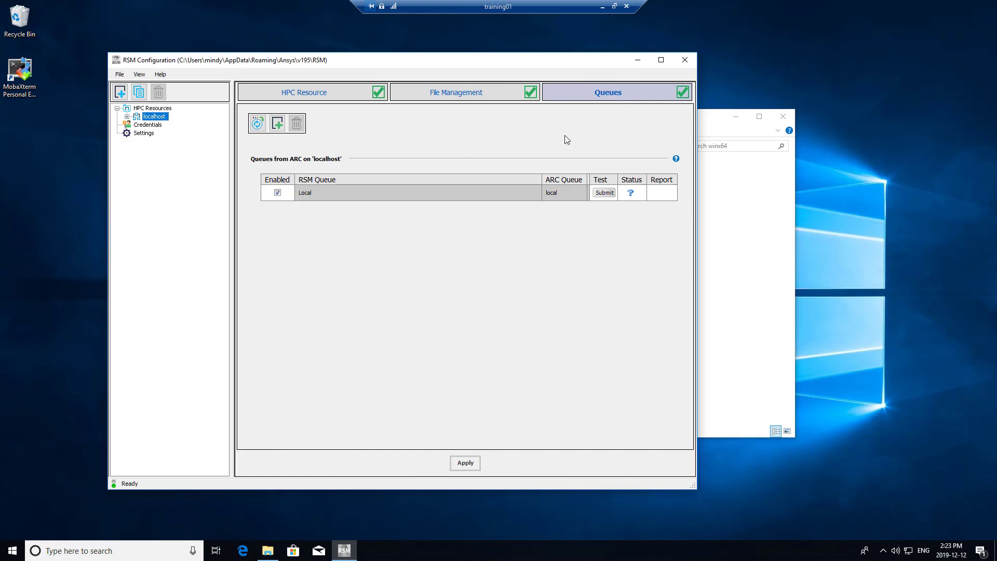
Submit a Local queue test job, read its failure report about uncached arccredentials, then close it
left_click(605, 193)
mouse_move(642, 201)
left_click(660, 193)
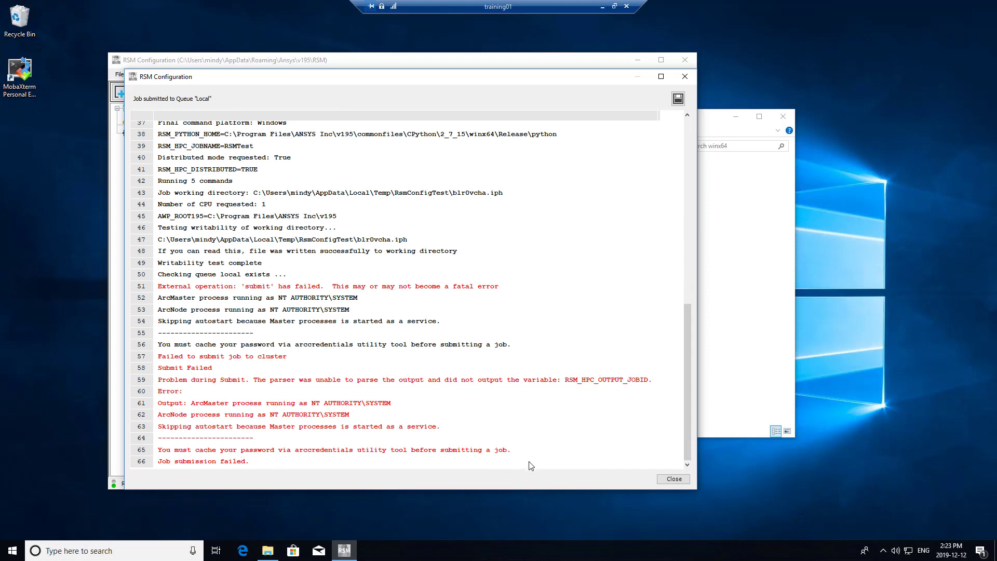
left_click(683, 83)
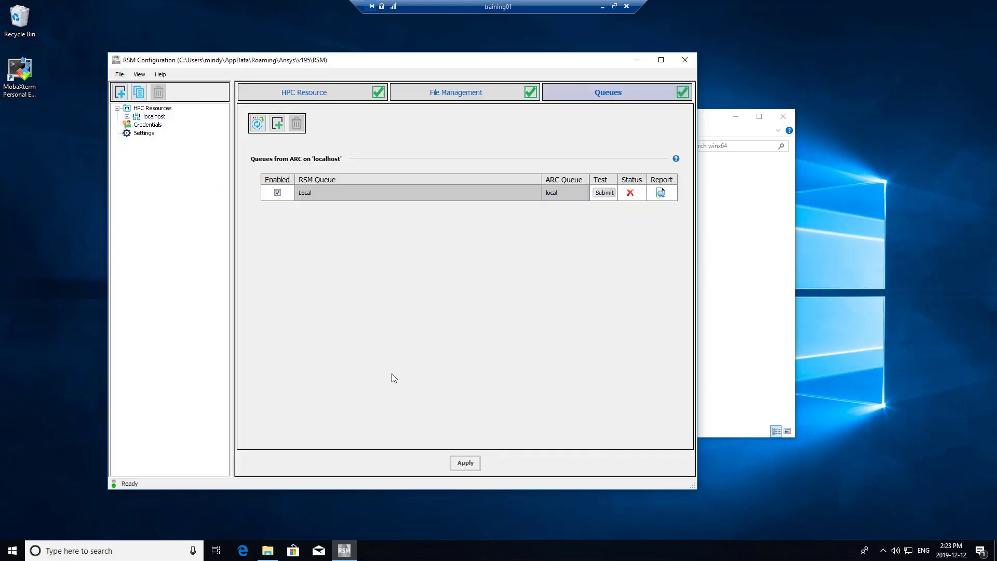
Start another administrator Command Prompt from a Start search for cmd, then bring the winx64 folder forward
left_click(13, 551)
type("cmd")
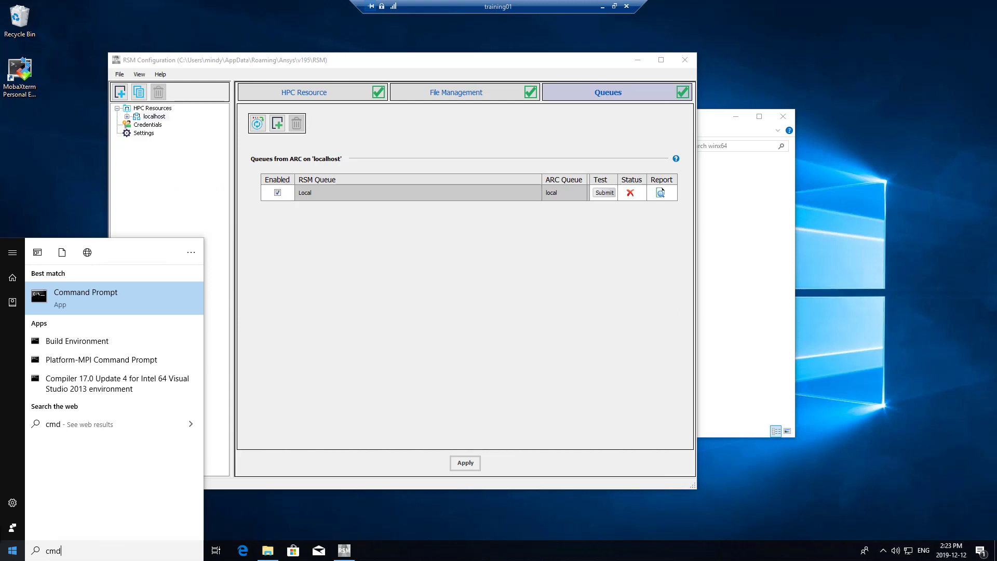
right_click(102, 291)
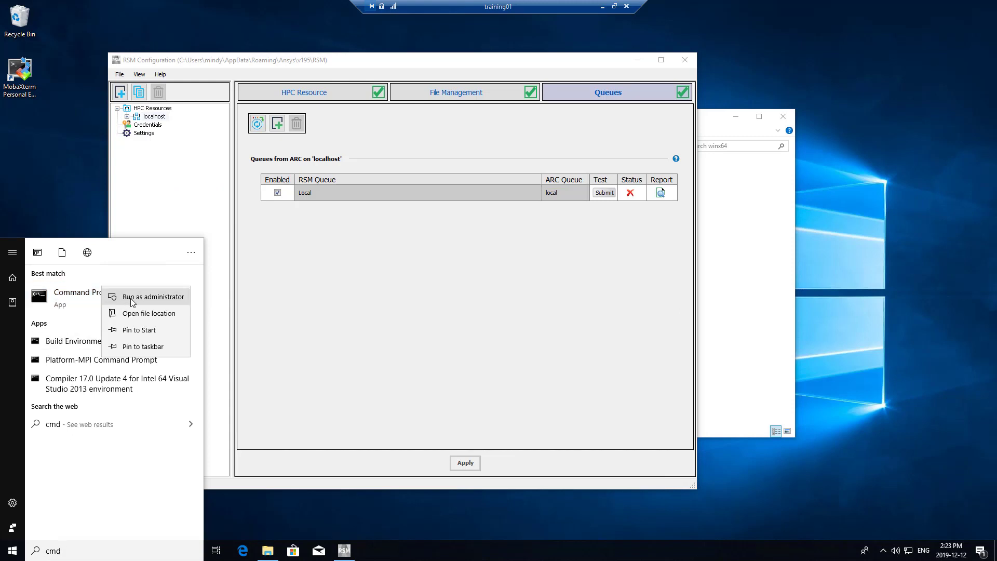
left_click(131, 300)
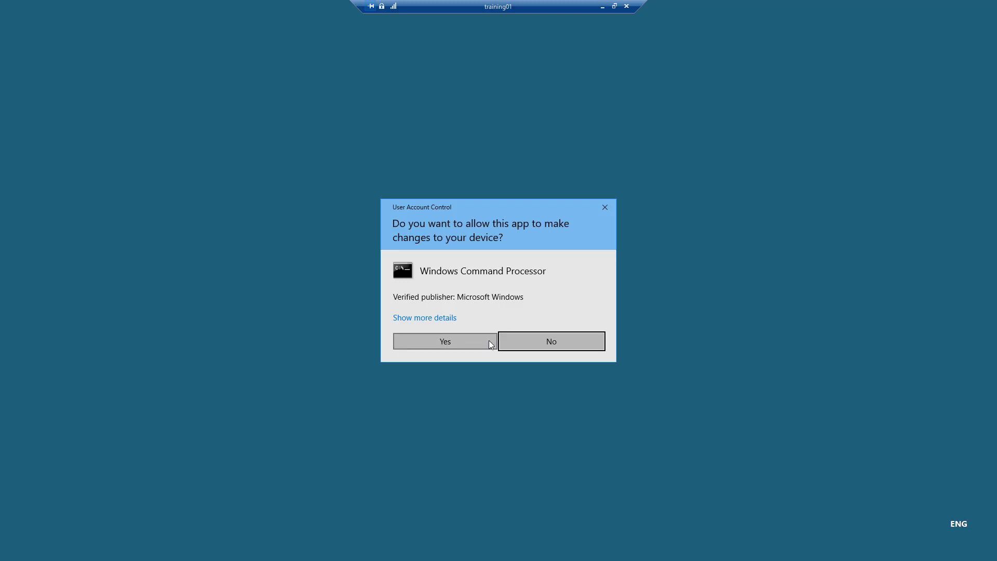
left_click(488, 340)
left_click(702, 332)
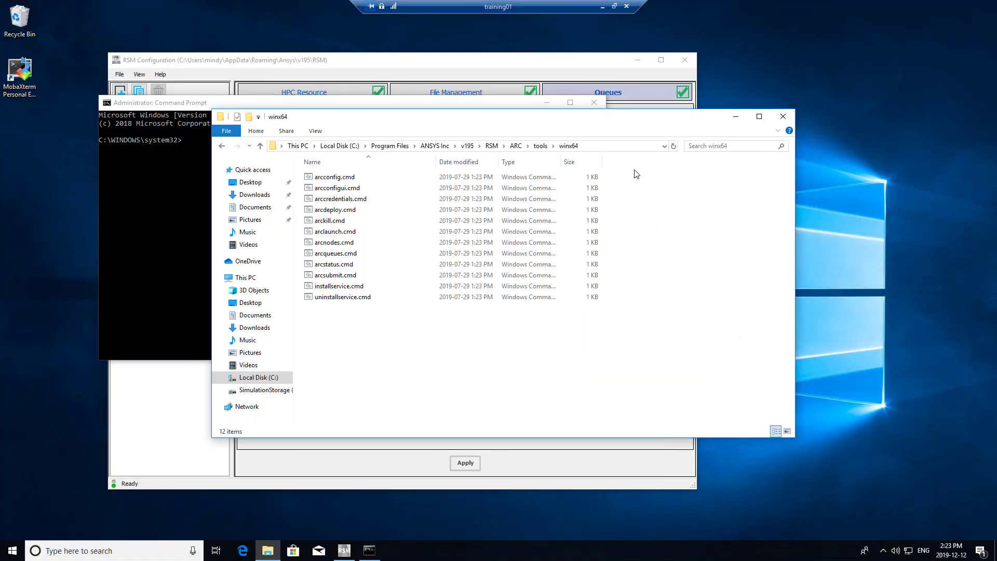
Copy the winx64 tools folder path and change into it in Command Prompt
left_click(624, 147)
key("ctrl+c")
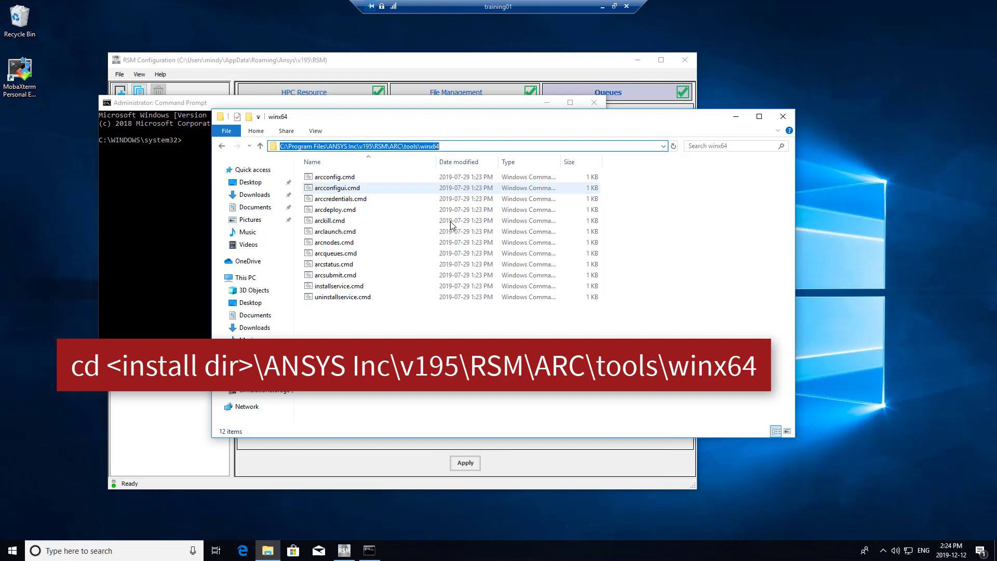
left_click(173, 204)
left_click(229, 189)
type("cd")
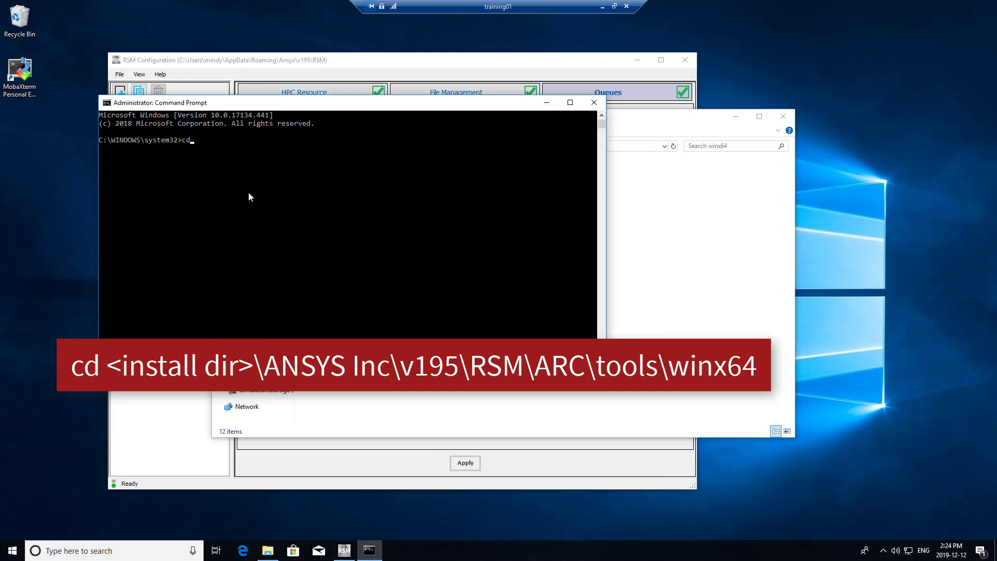
key("ctrl+v")
key("Return")
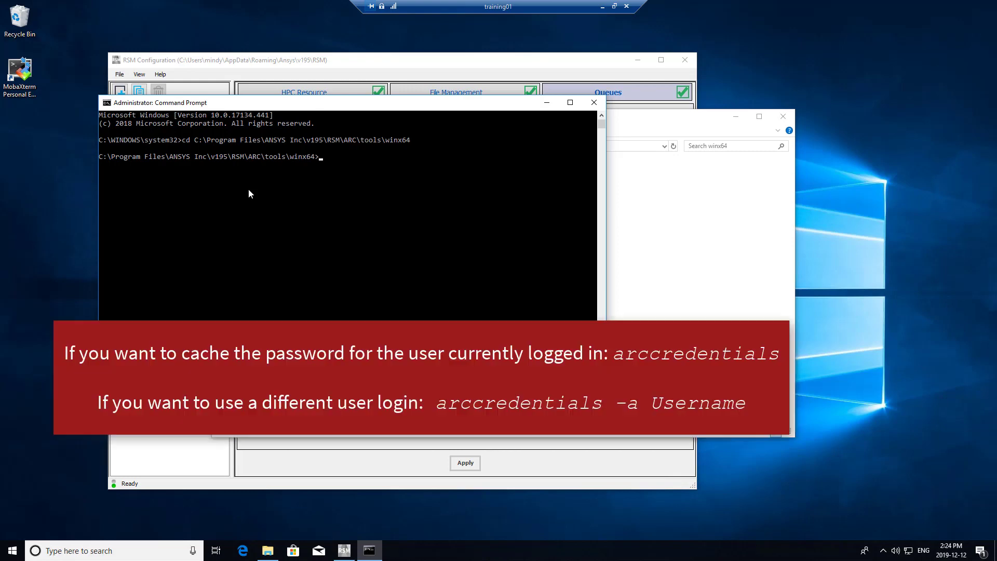
Run arccredentials and enter the current user's password so it is cached as accepted
type("arccredentials")
key("Return")
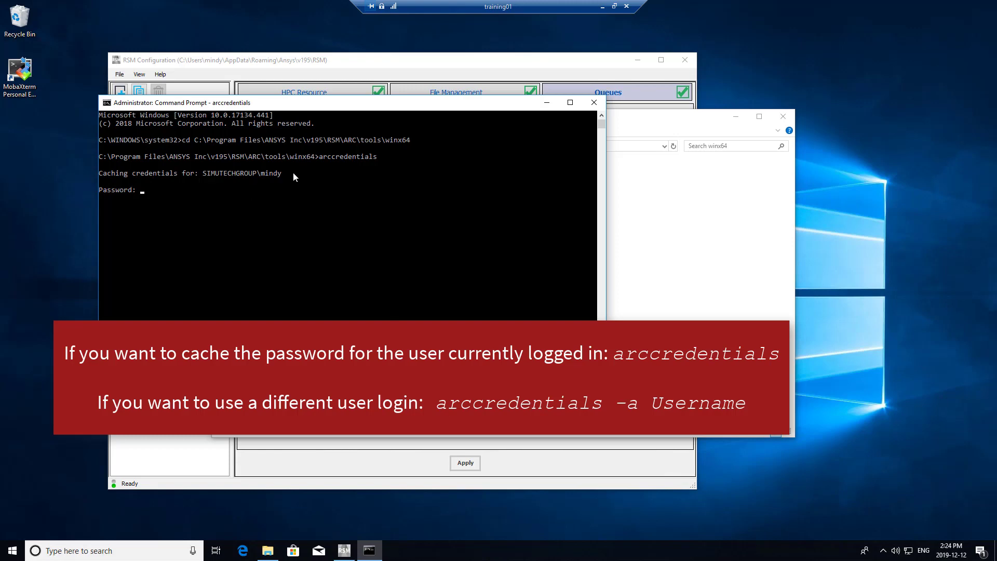
type("*************")
key("Return")
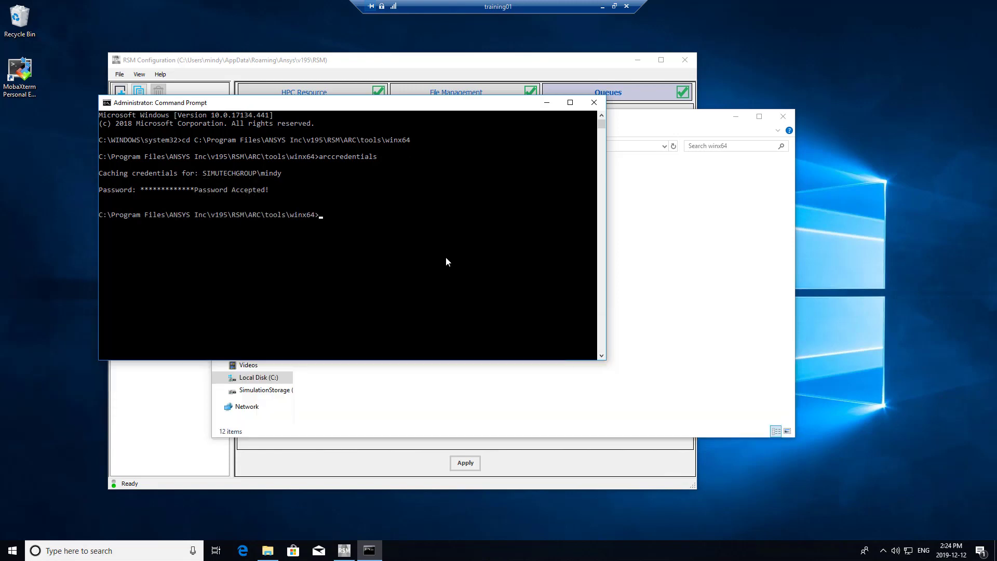
Back in RSM Configuration, resubmit the Local queue test job so it passes
left_click(609, 67)
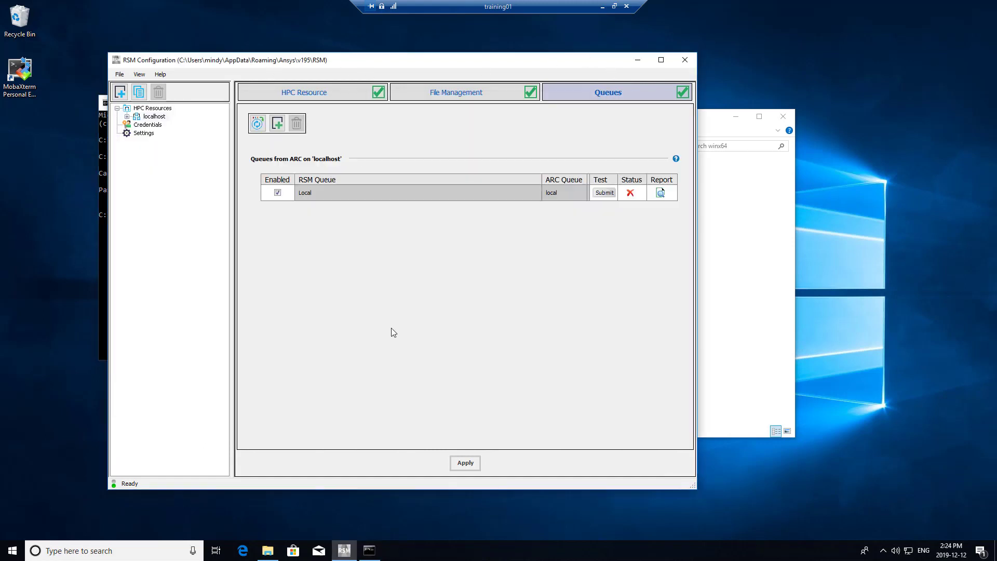
left_click(604, 193)
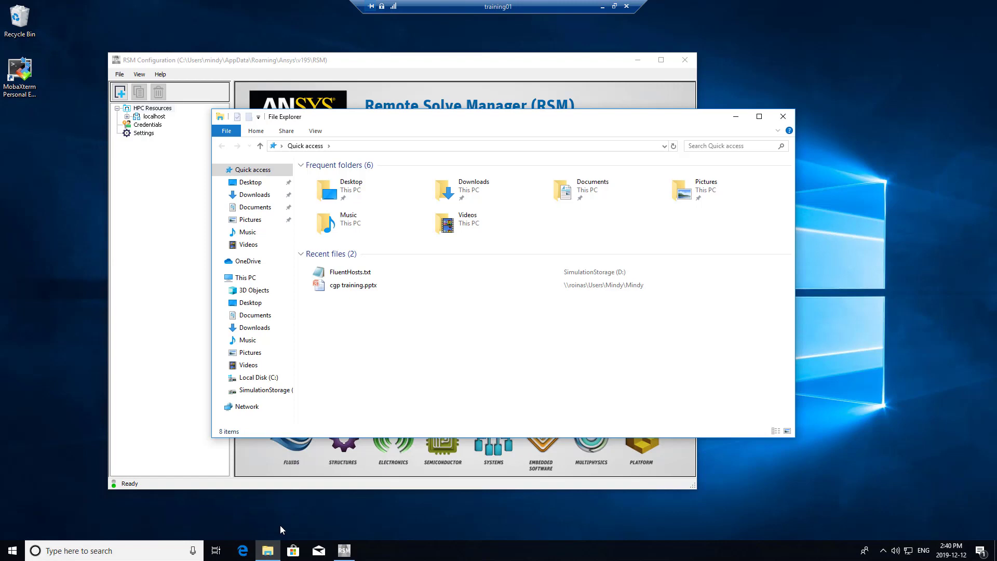
Create a new folder named rsmstaging on the SimulationStorage (D:) drive
left_click(254, 278)
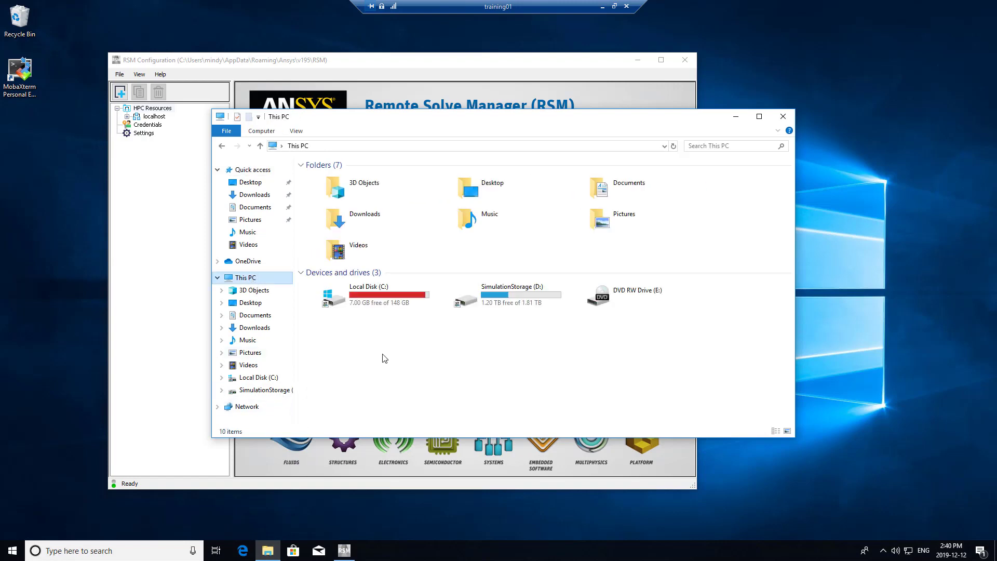
double_click(523, 292)
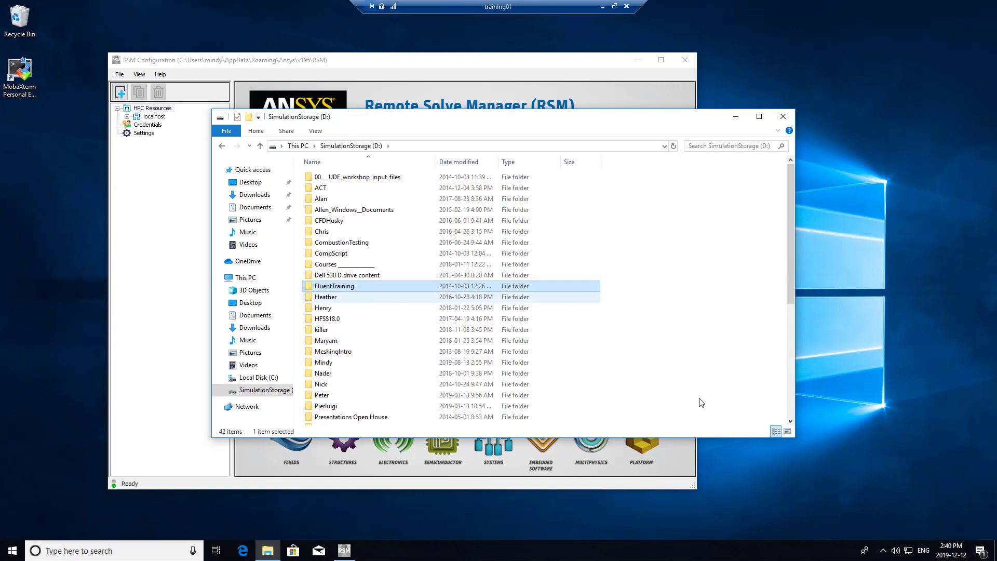
scroll(702, 374, "down", 2)
right_click(704, 292)
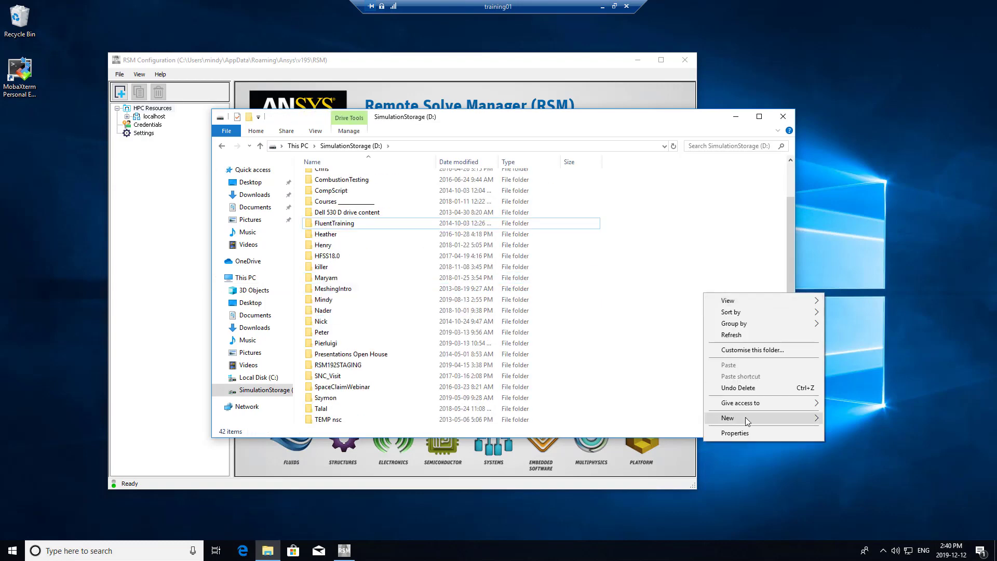
mouse_move(746, 417)
left_click(832, 420)
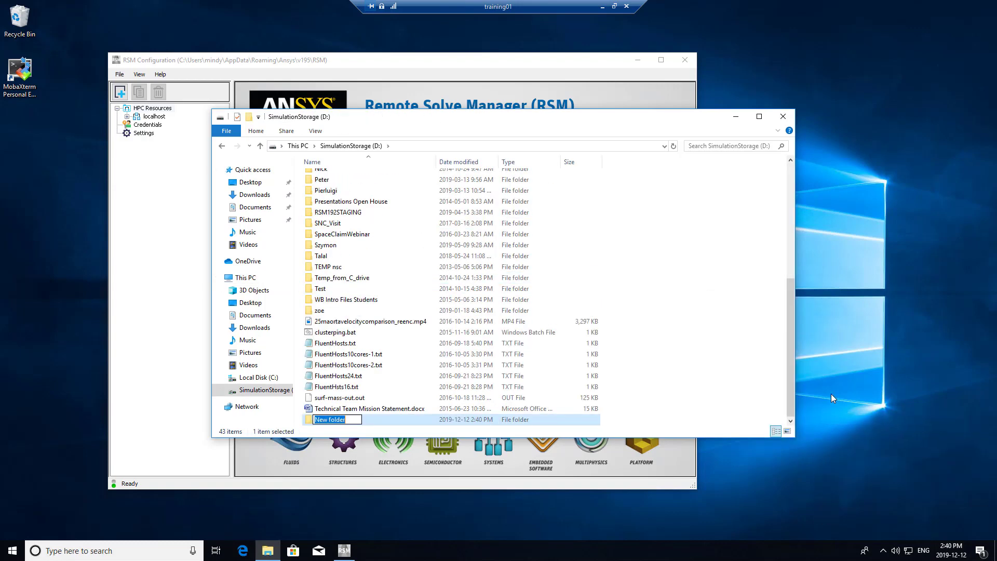
type("rsmstaging")
key("Return")
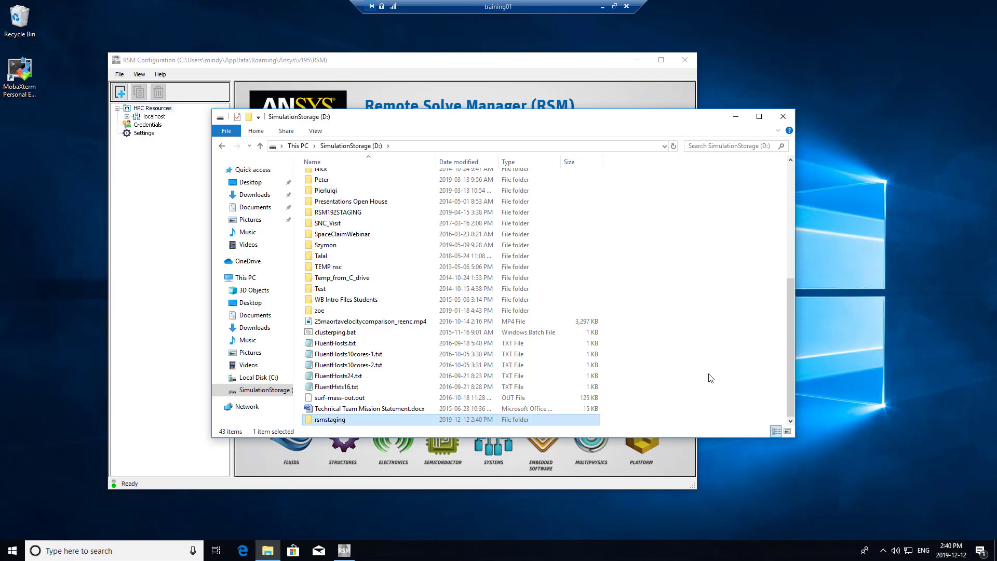